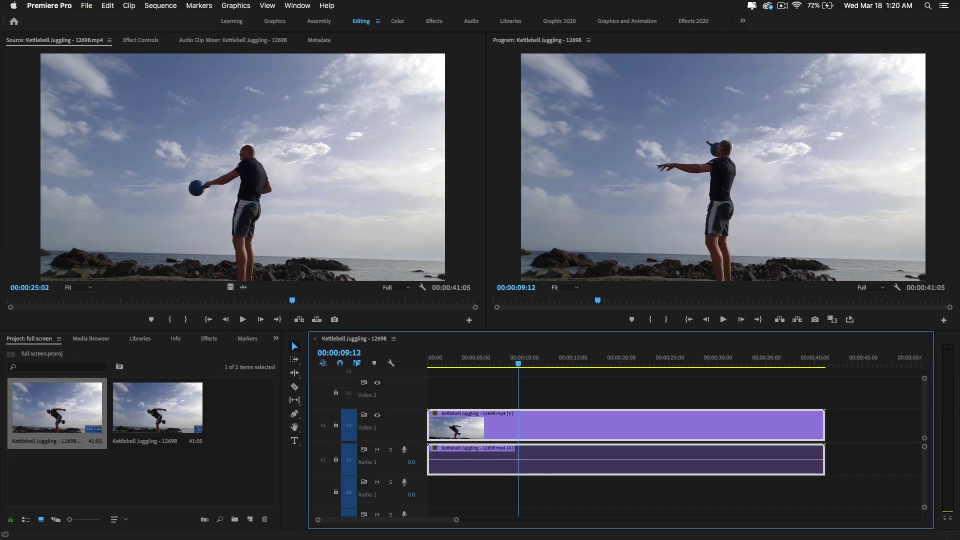
- Move the playhead to 00:00:12:27, maximize the Program monitor and restore the normal workspace layout
{"action": "left_click_drag", "start_coordinate": [517, 357], "coordinate": [551, 357]}
{"action": "key", "text": "shift+4"}
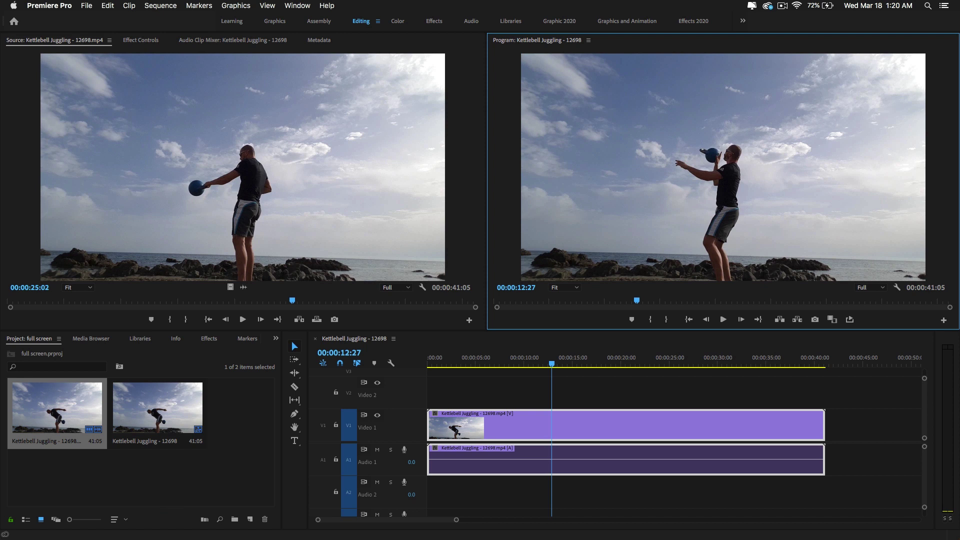
{"action": "key", "text": "grave"}
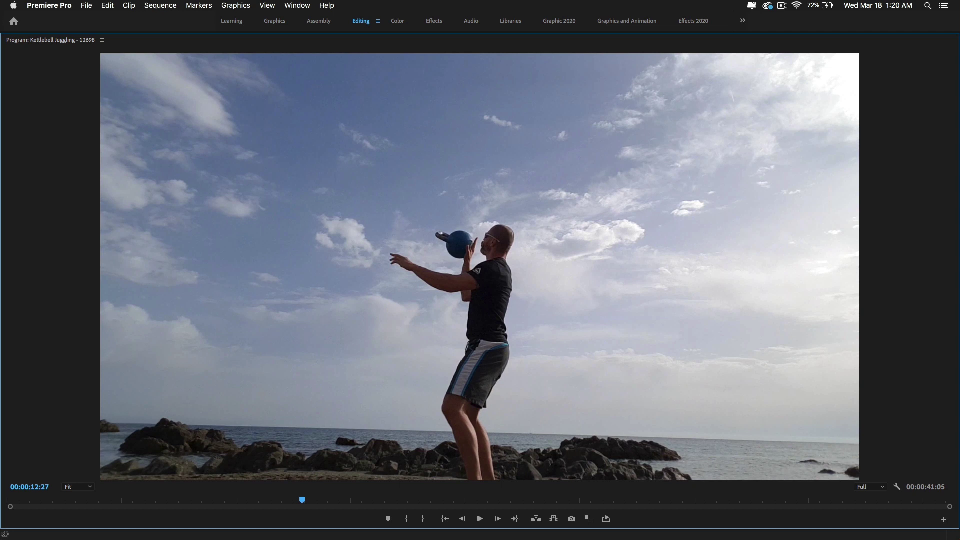
{"action": "key", "text": "grave"}
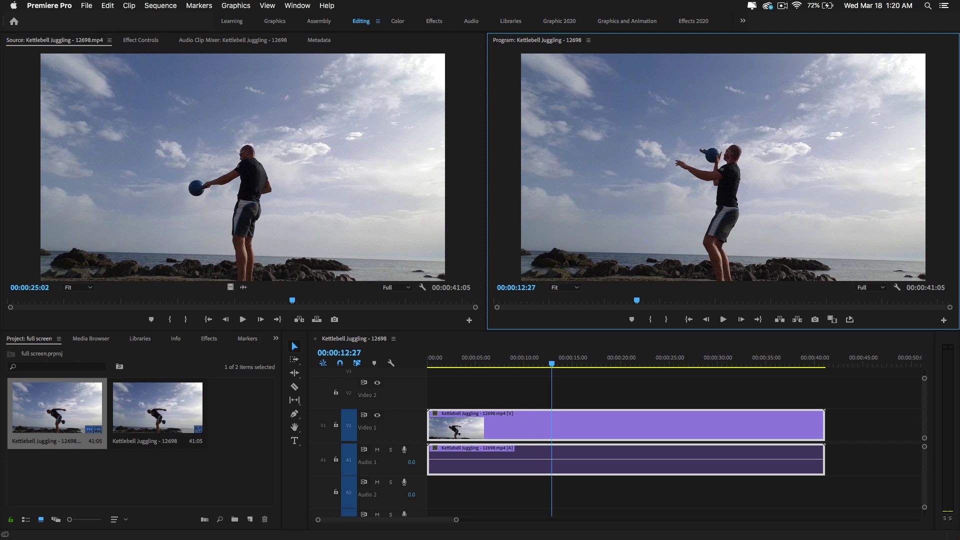
- Maximize the Source monitor to fill the workspace and restore it to its normal size
{"action": "key", "text": "shift+2"}
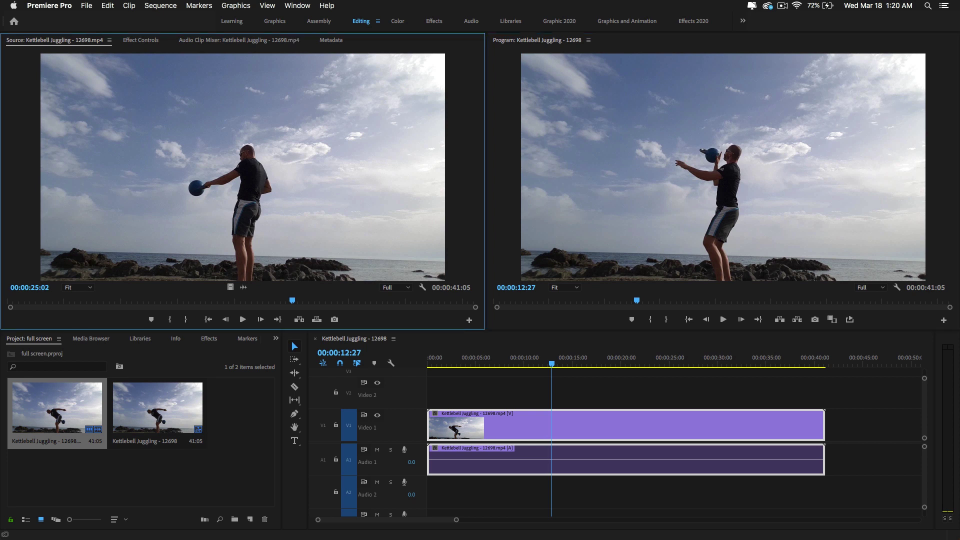
{"action": "key", "text": "grave"}
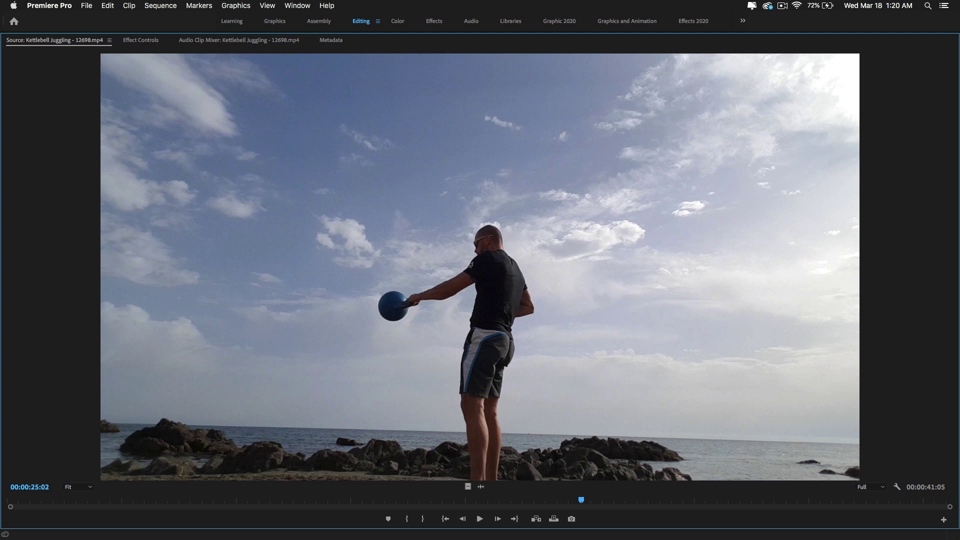
{"action": "key", "text": "grave"}
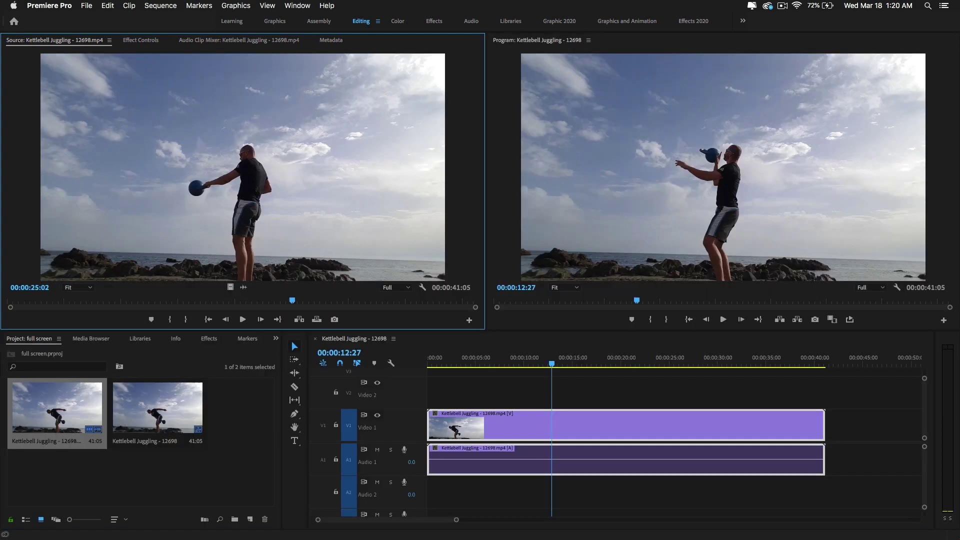
- Maximize and restore the Program monitor once more, and do the same with the Source monitor
{"action": "key", "text": "shift+4"}
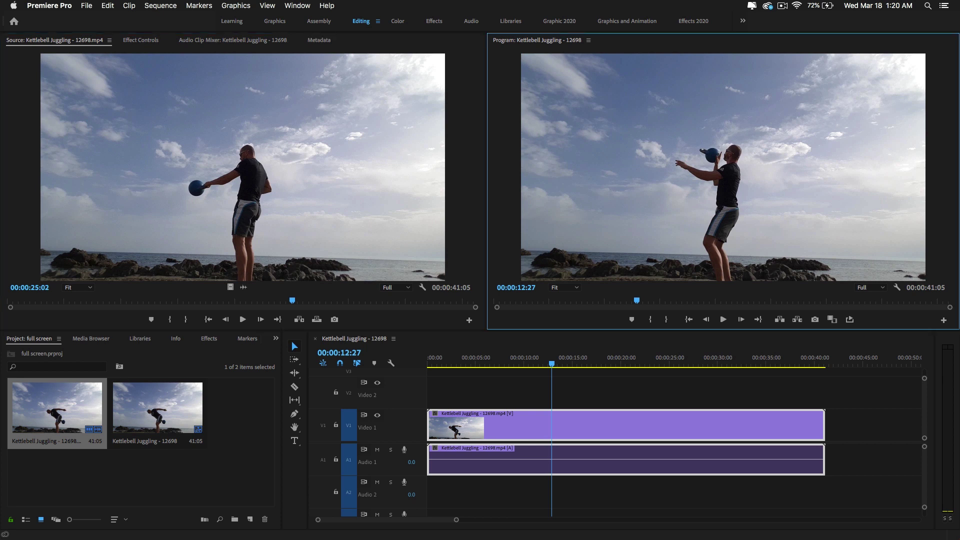
{"action": "key", "text": "grave"}
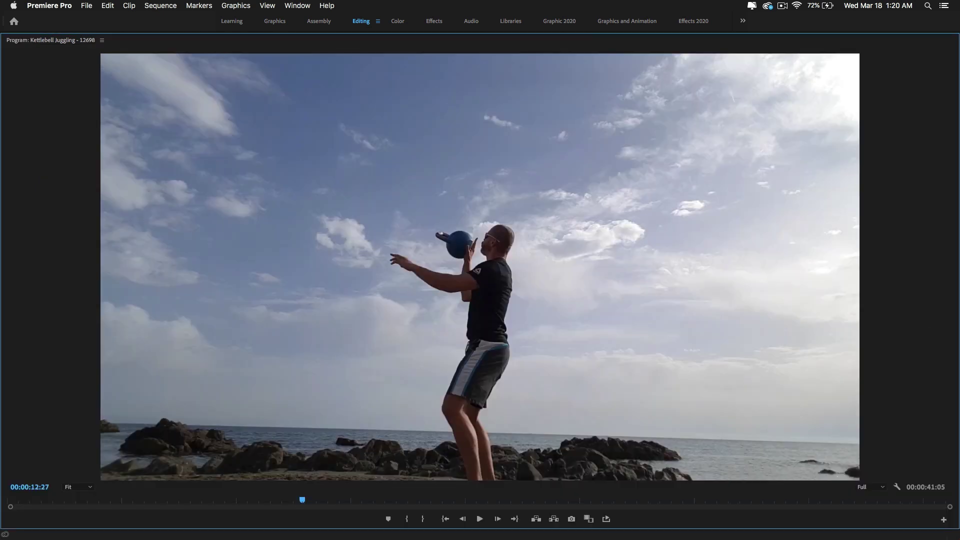
{"action": "key", "text": "grave"}
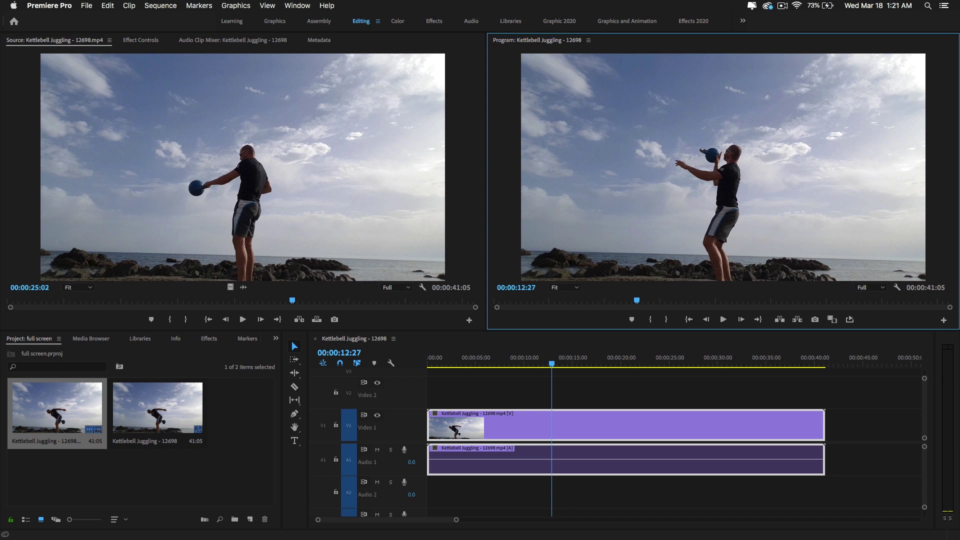
{"action": "key", "text": "shift+2"}
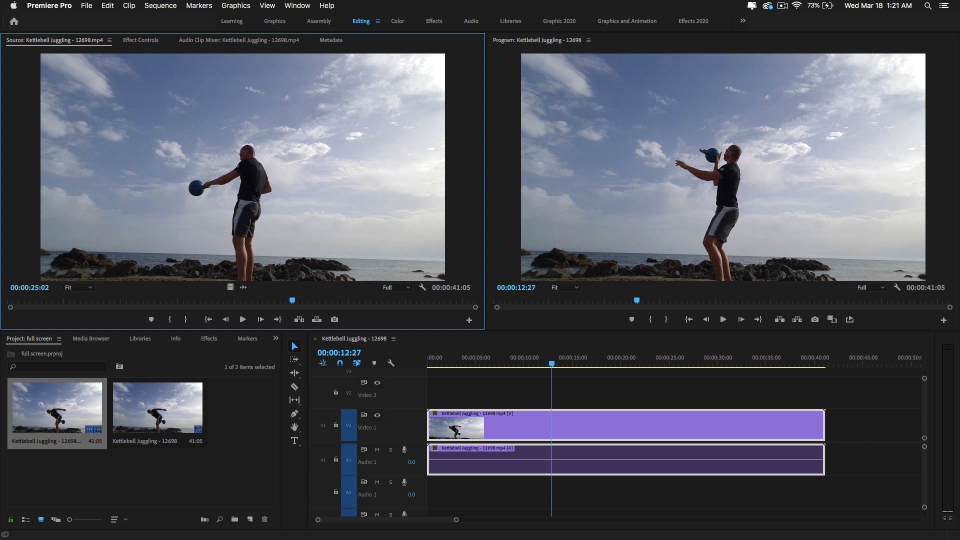
{"action": "key", "text": "grave"}
{"action": "key", "text": "grave"}
- View the Program monitor's video in true full screen, playing the sequence to 00:00:15:00, and exit full screen
{"action": "key", "text": "shift+4"}
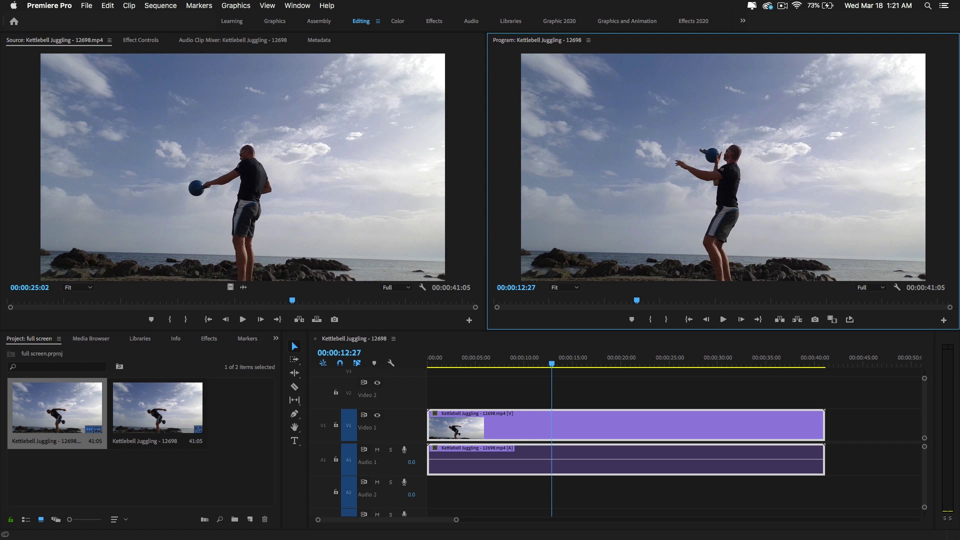
{"action": "key", "text": "super"}
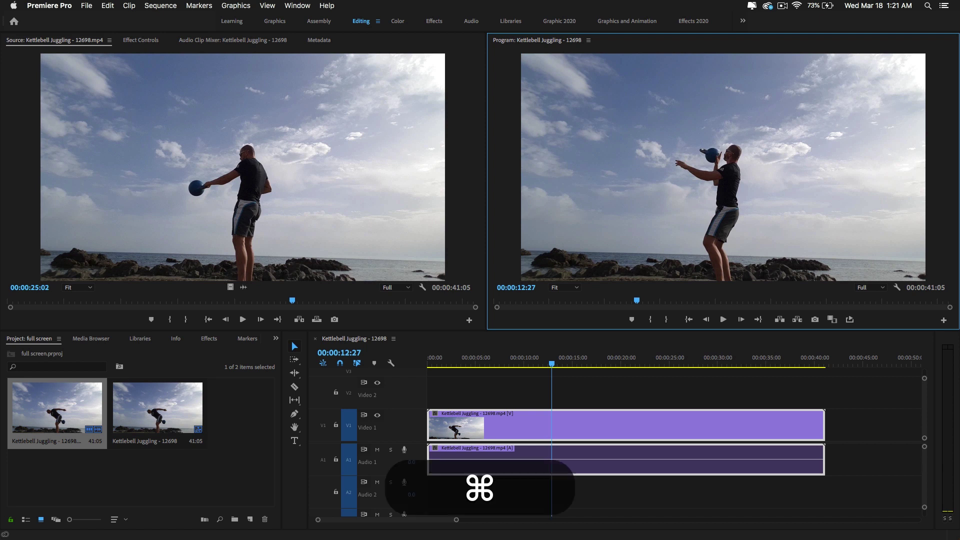
{"action": "key", "text": "super+grave"}
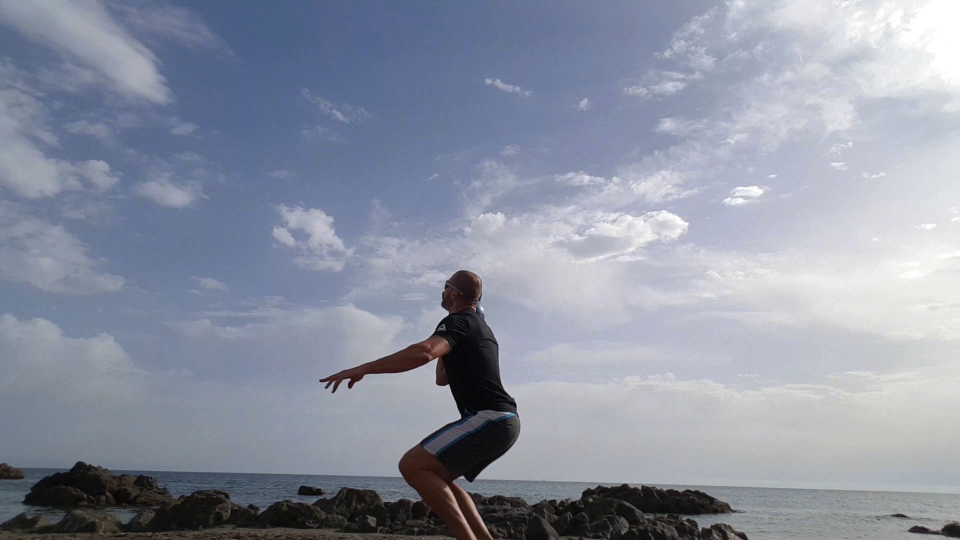
{"action": "key", "text": "super"}
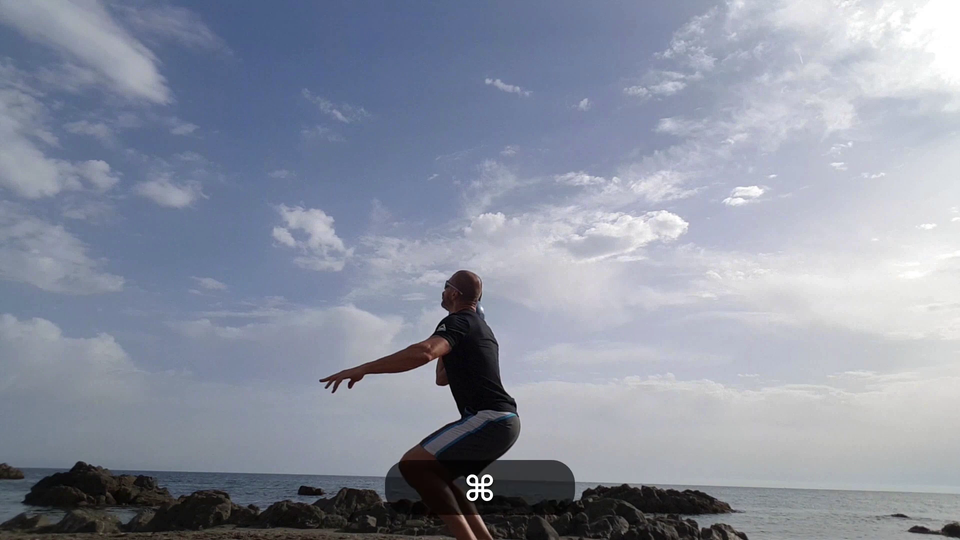
{"action": "key", "text": "super+grave"}
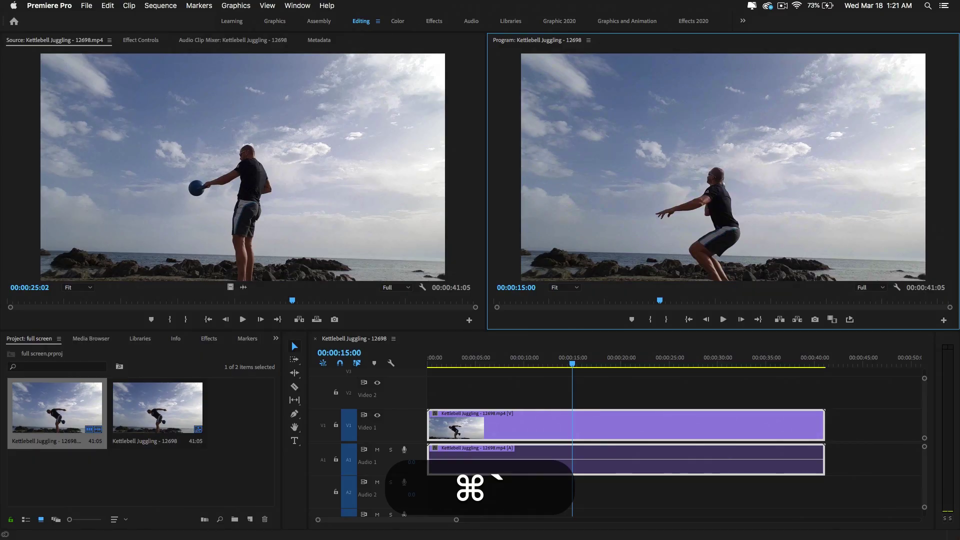
- Move the playhead to 00:00:06:00 and find the Toggle Full Screen command in the keyboard shortcuts by searching "toggle ful"
{"action": "left_click", "coordinate": [485, 358]}
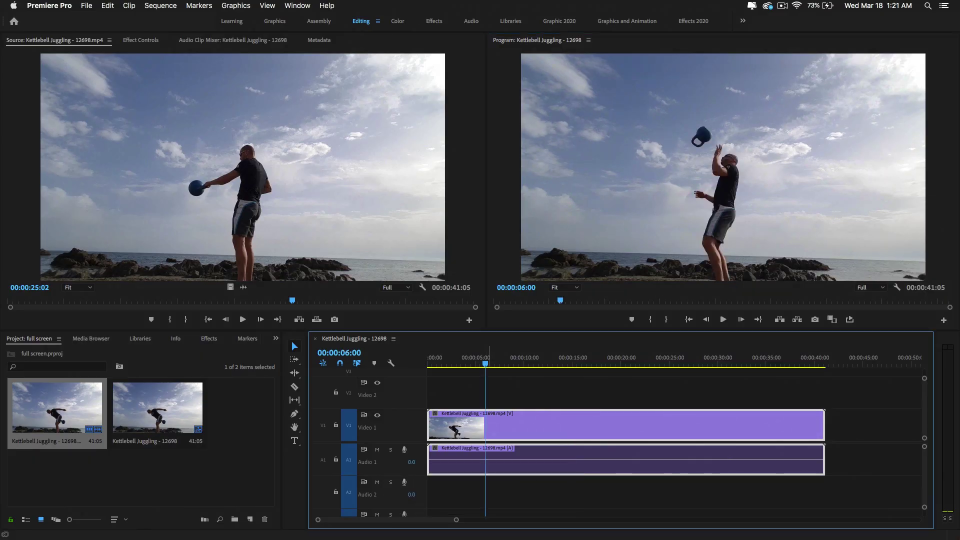
{"action": "left_click", "coordinate": [49, 6]}
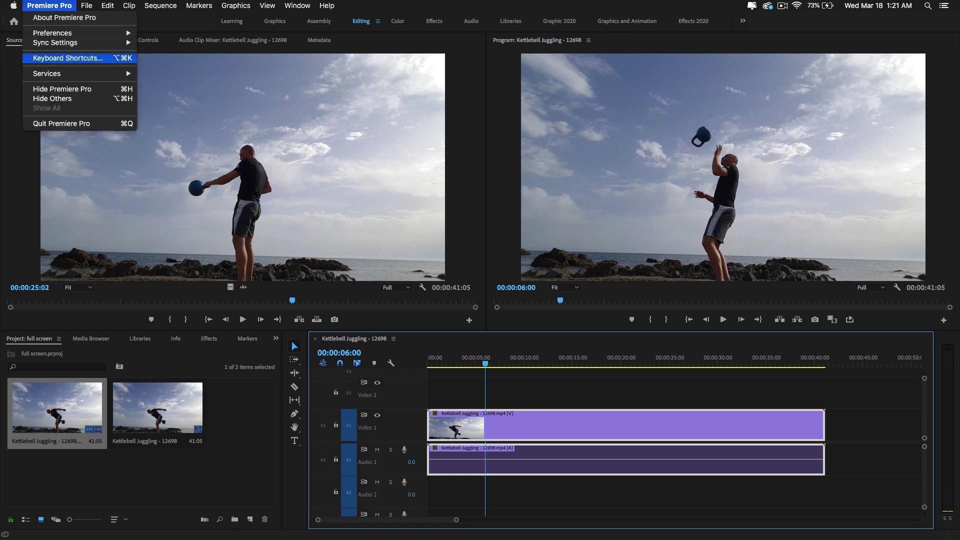
{"action": "key", "text": "Return"}
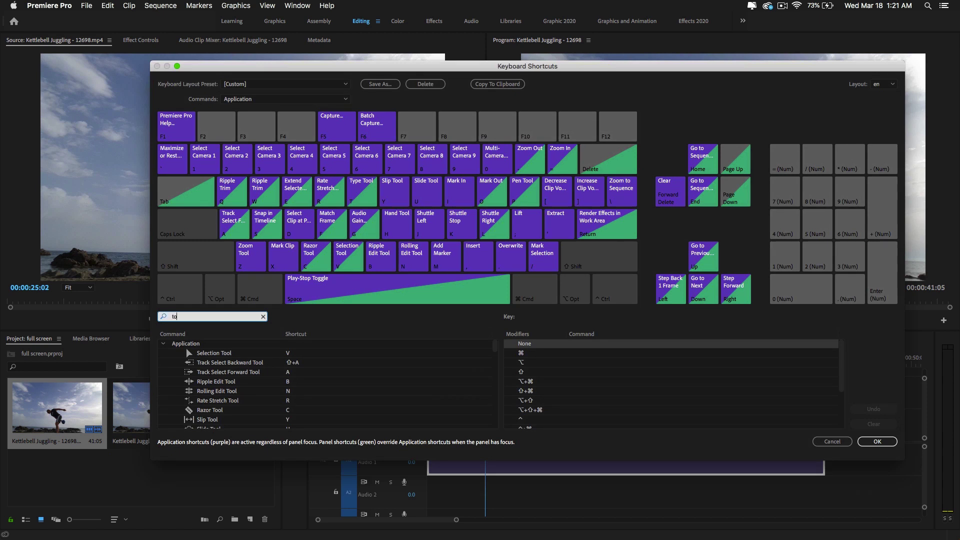
{"action": "type", "text": "toggle ful"}
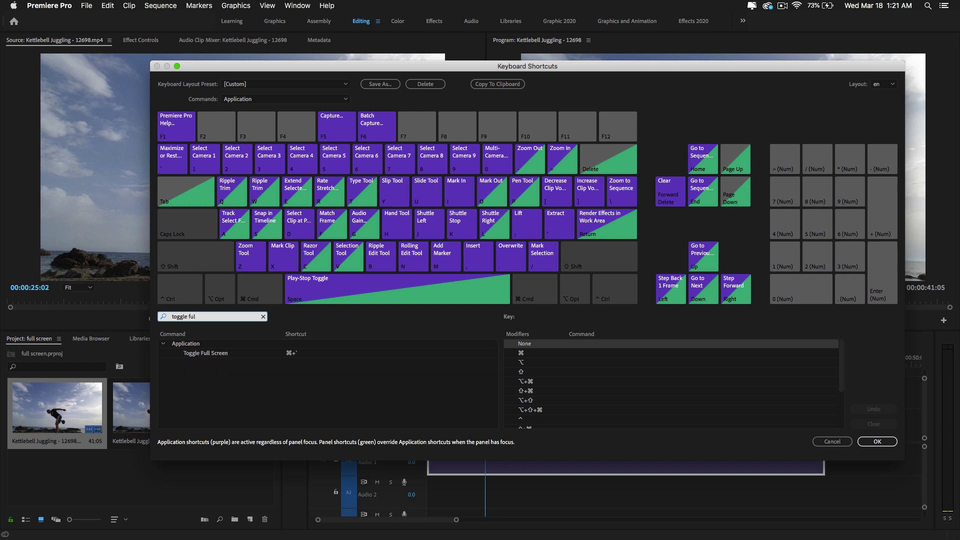
{"action": "left_click", "coordinate": [205, 353]}
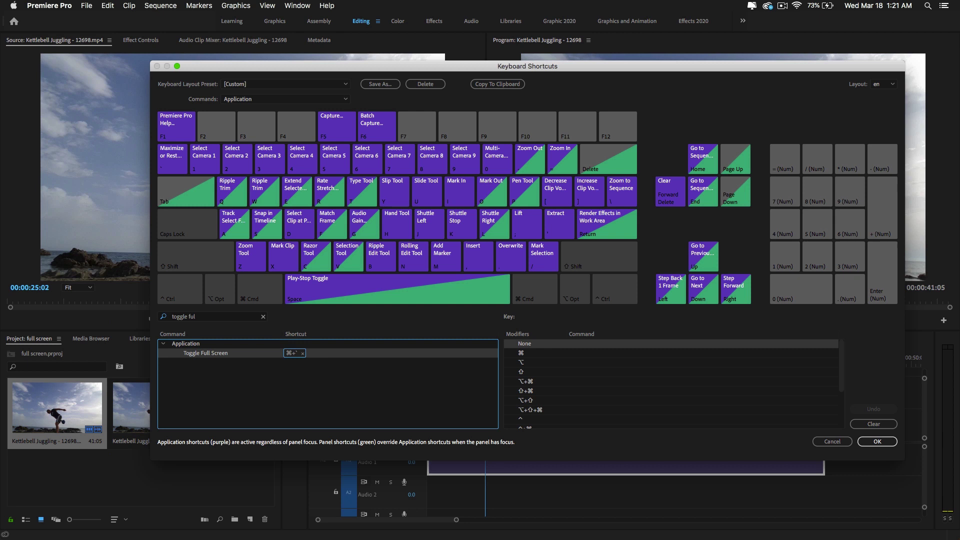
- Clear the existing Toggle Full Screen shortcut, assign Option+1 to the command and save the keyboard shortcuts
{"action": "left_click", "coordinate": [874, 424]}
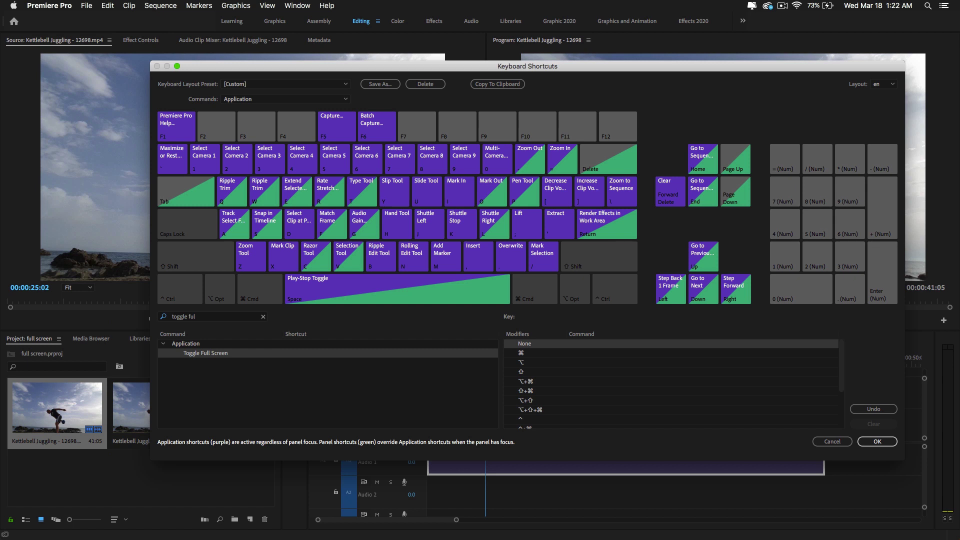
{"action": "key", "text": "alt"}
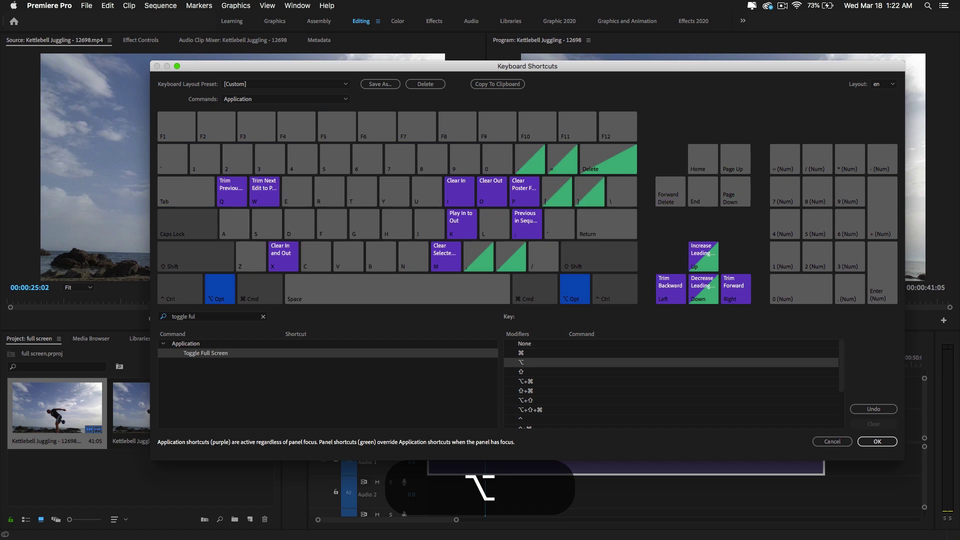
{"action": "left_click", "coordinate": [296, 353]}
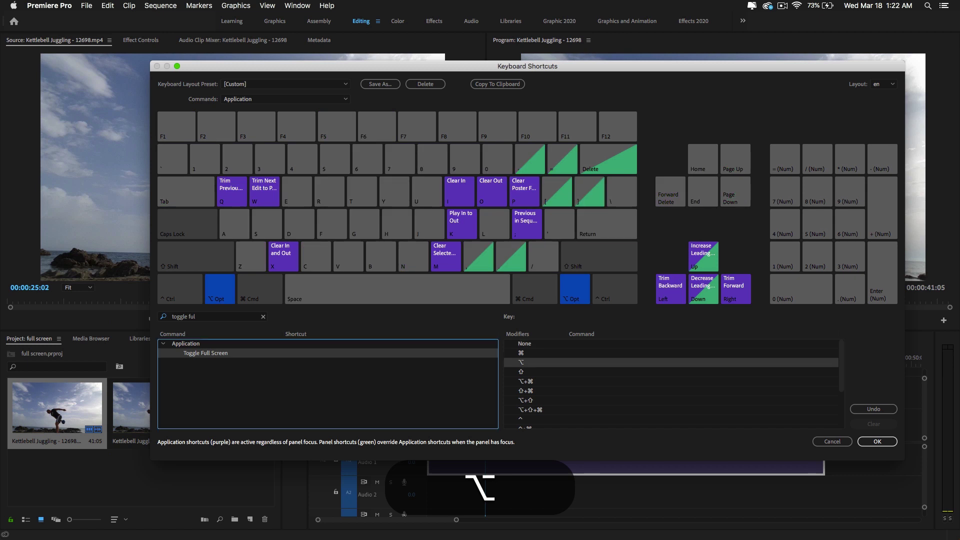
{"action": "key", "text": "alt+1"}
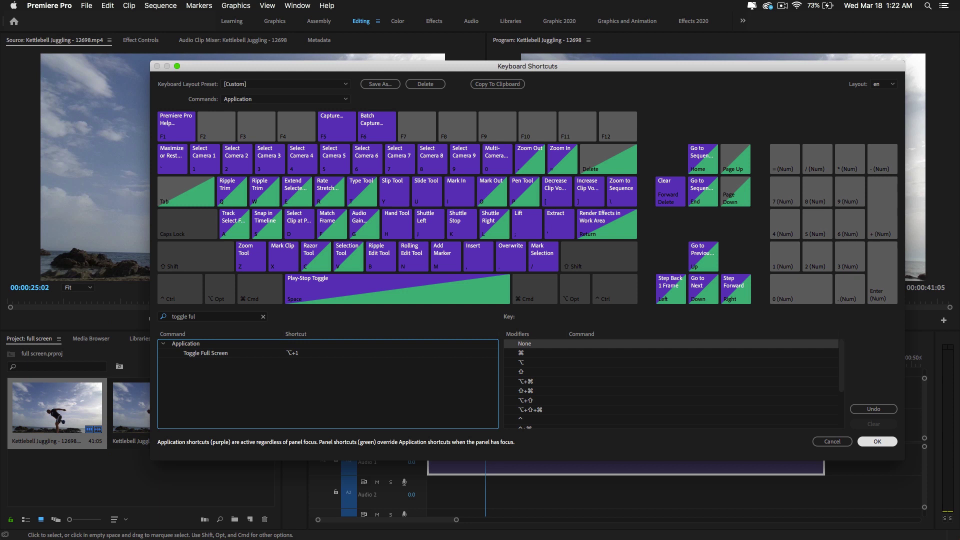
{"action": "key", "text": "Return"}
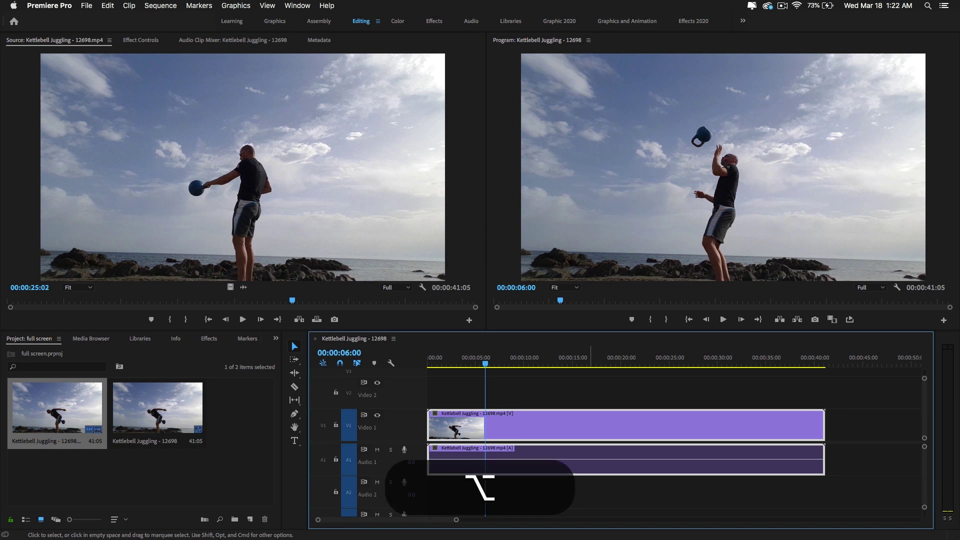
- Test the new full-screen shortcut by viewing the sequence full screen and exiting, and move the playhead to 00:00:09:12
{"action": "key", "text": "alt+1"}
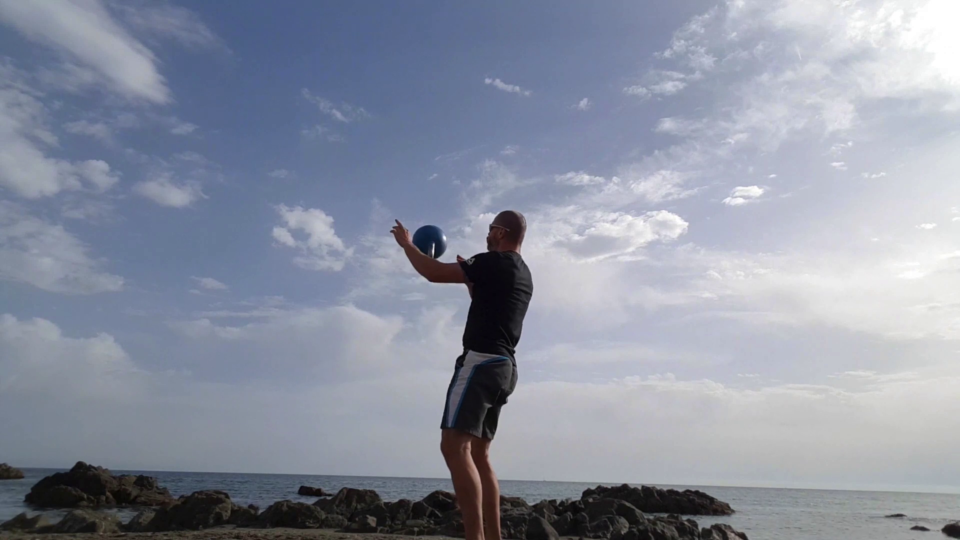
{"action": "key", "text": "alt+1"}
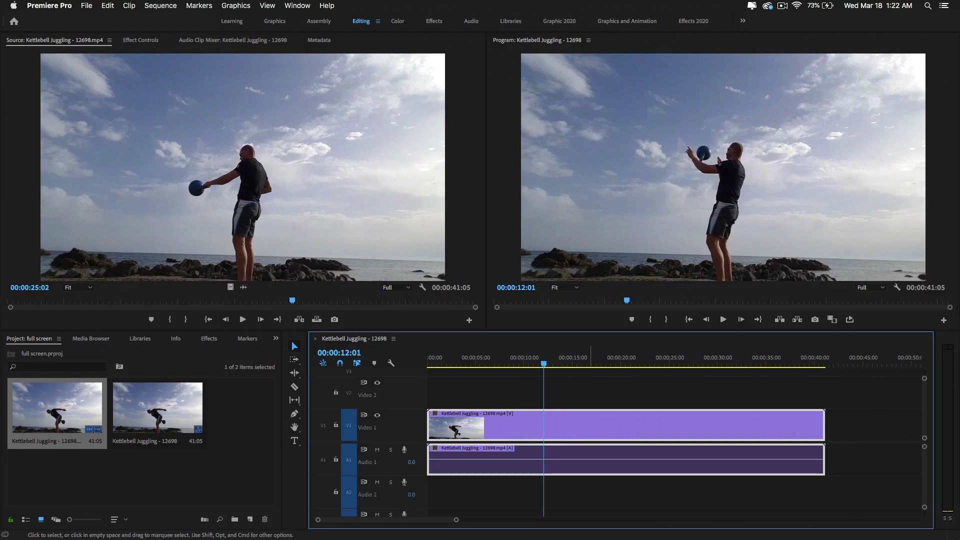
{"action": "left_click_drag", "start_coordinate": [543, 363], "coordinate": [534, 363]}
{"action": "left_click", "coordinate": [560, 390]}
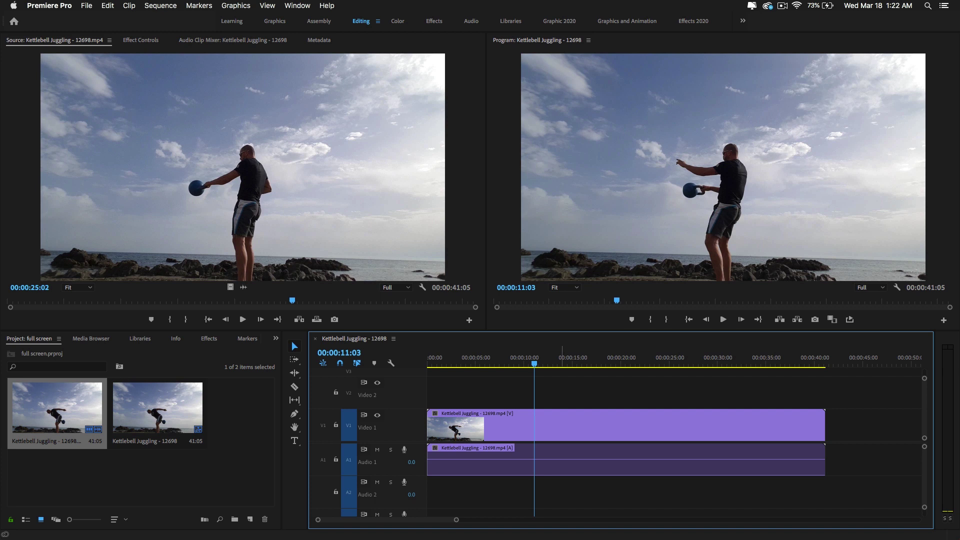
{"action": "left_click", "coordinate": [517, 360]}
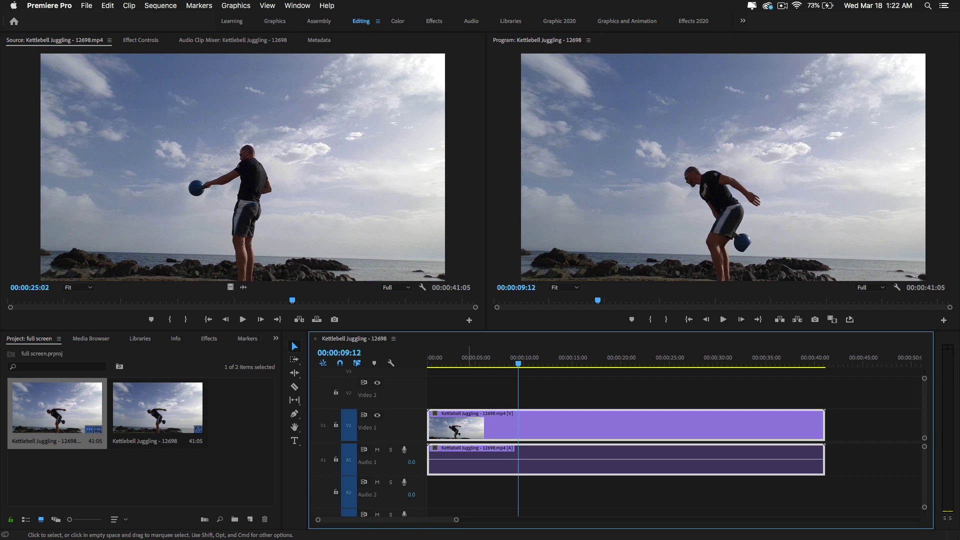
- In the Playback preferences, enable Mercury Transmit with Adobe Monitor 1: 1680 x 1050 as the video device
{"action": "left_click", "coordinate": [49, 6]}
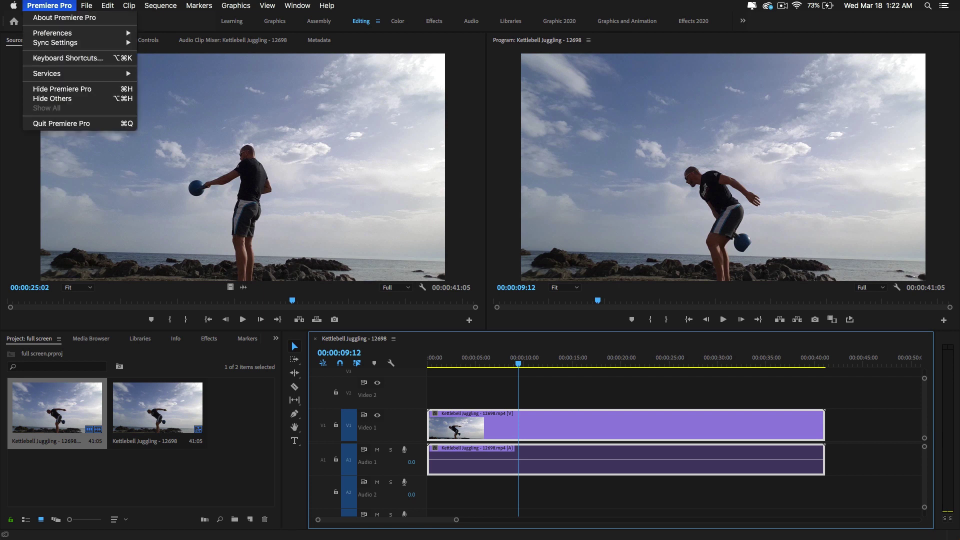
{"action": "mouse_move", "coordinate": [79, 33]}
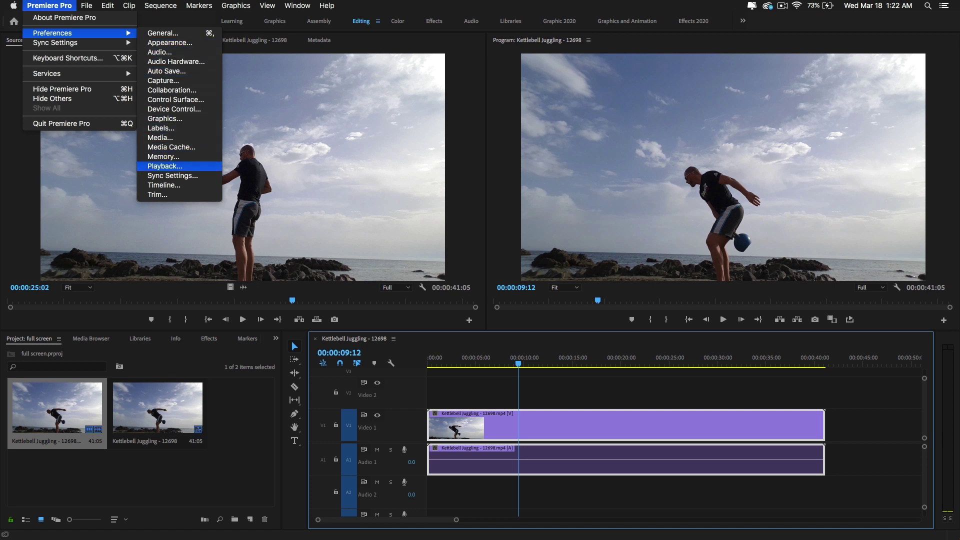
{"action": "left_click", "coordinate": [165, 166]}
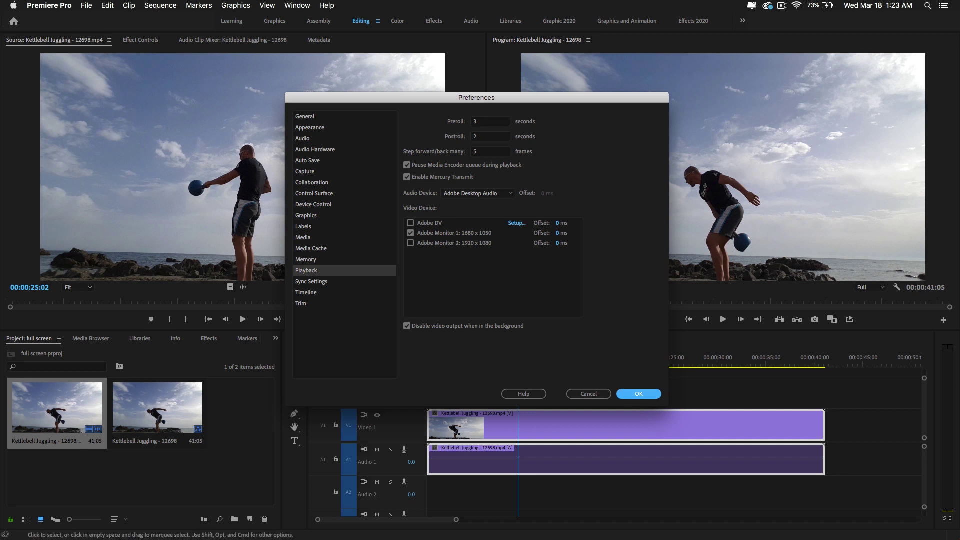
{"action": "key", "text": "Return"}
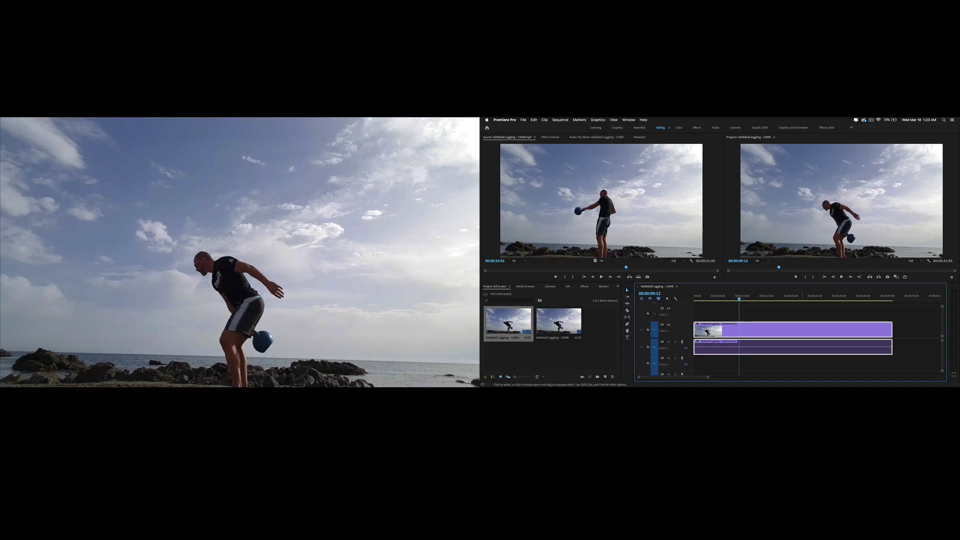